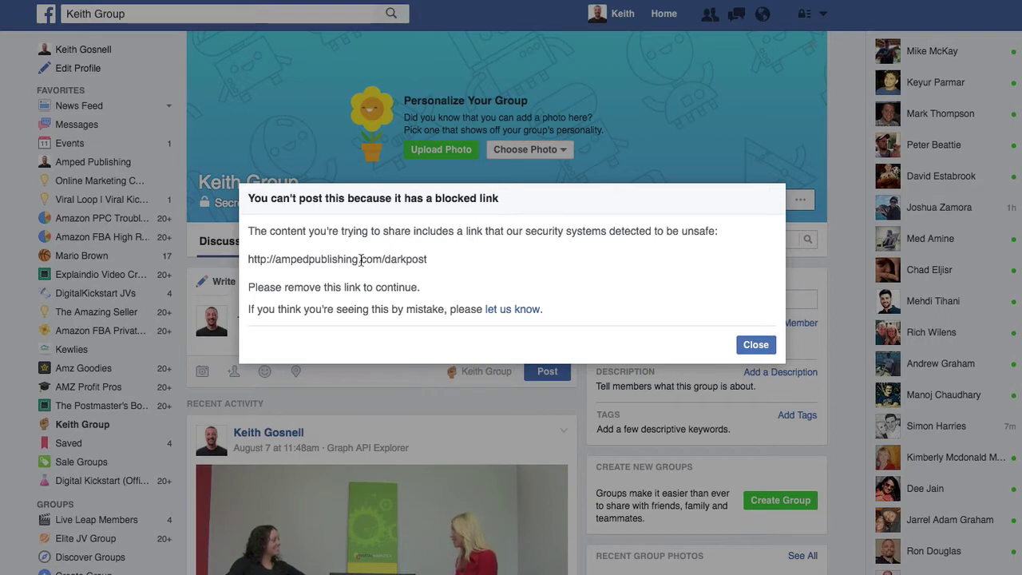
Highlight and read parts of the blocked darkpost link and the warning sentence.
drag(423, 259, 318, 257)
click(295, 254)
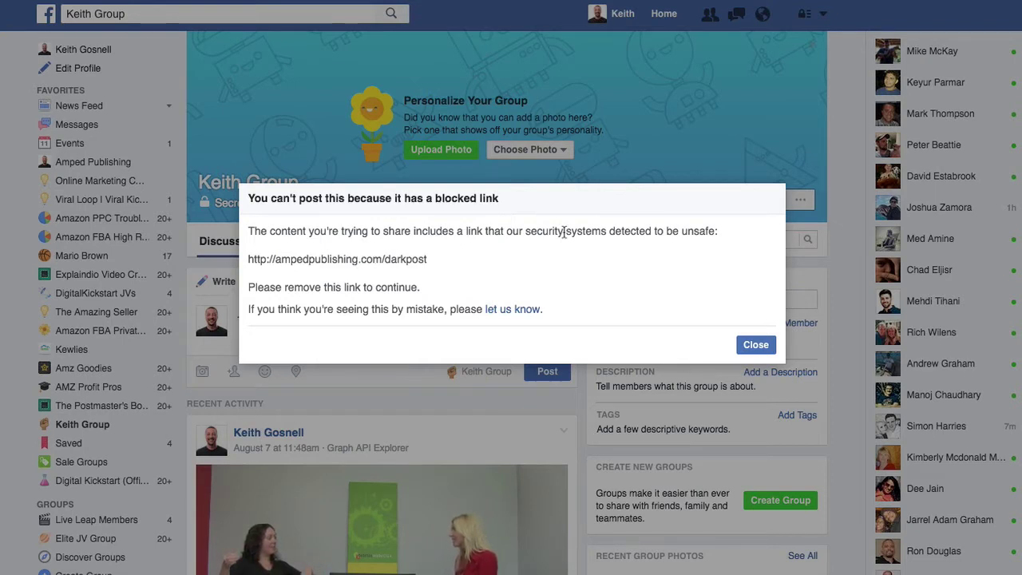
drag(535, 231, 692, 231)
click(690, 231)
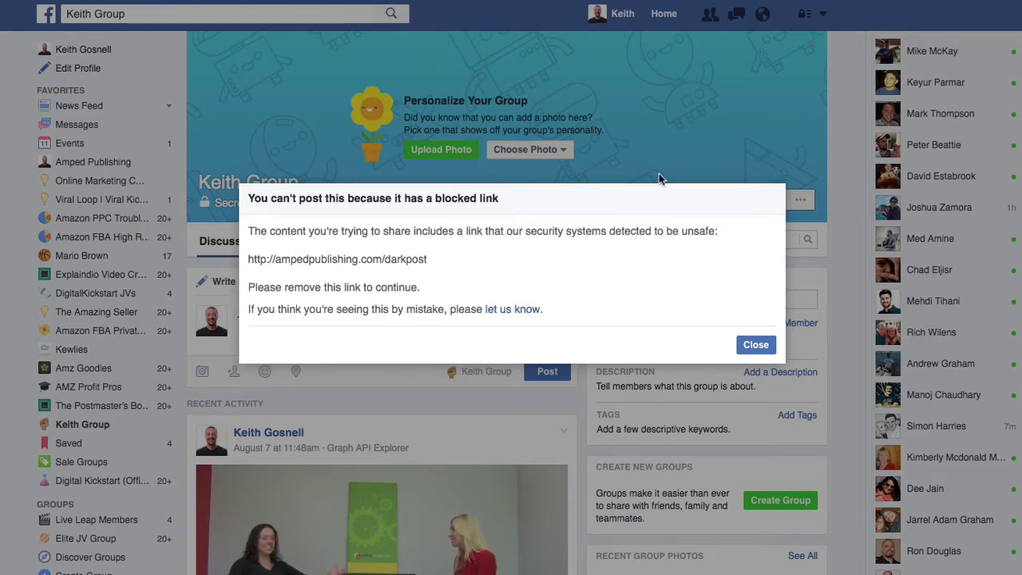
Dismiss the blocked-link warning and briefly show, then close, the additional post types list.
click(755, 344)
click(507, 281)
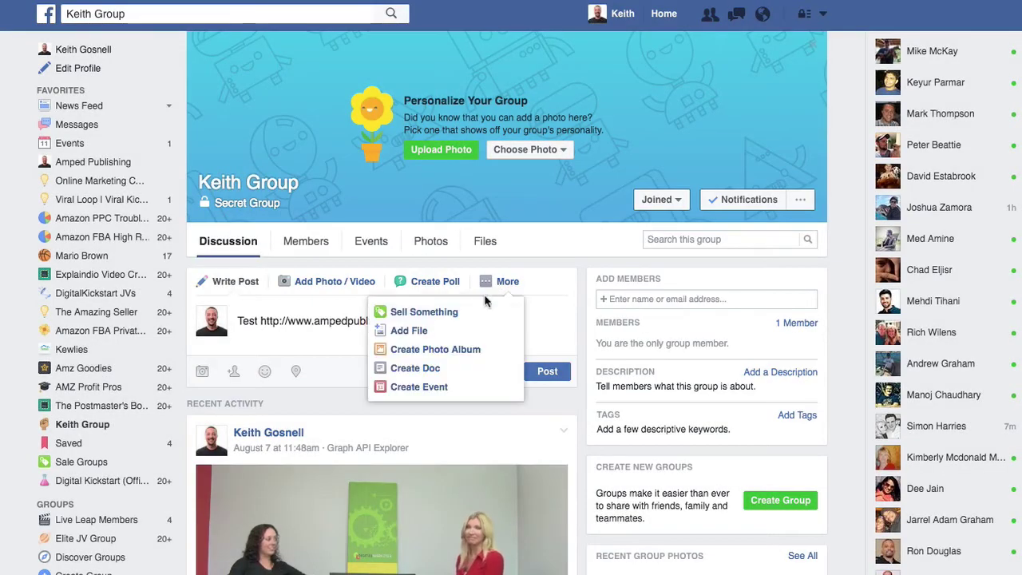
click(312, 321)
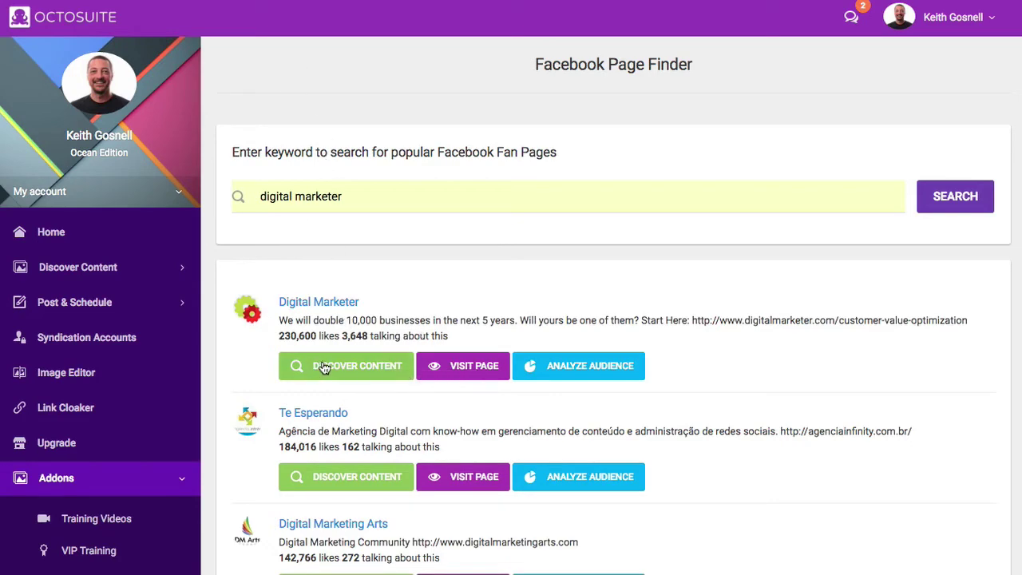
Discover Digital Marketer's content as Video type and scroll through the 20 results.
click(356, 369)
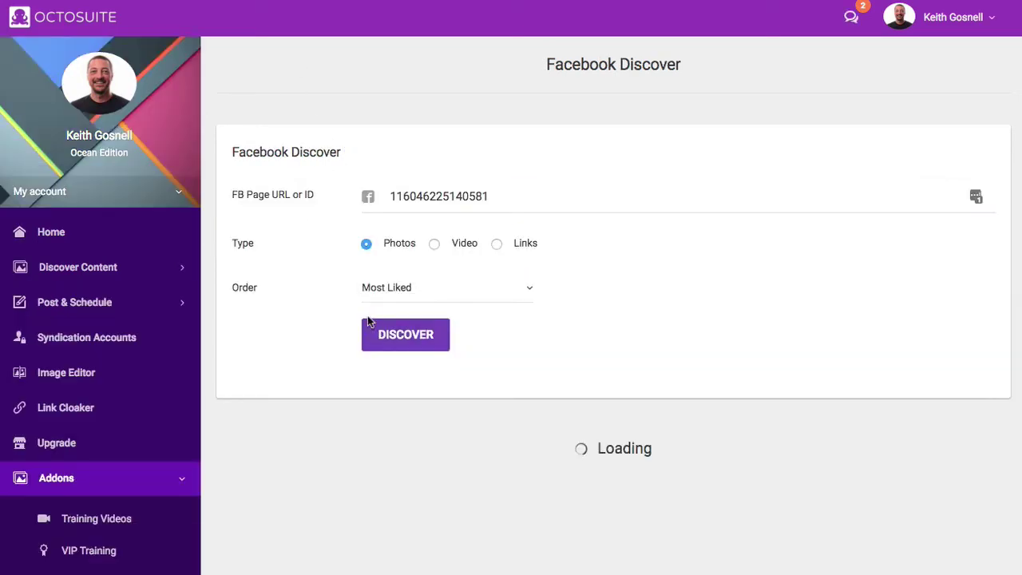
click(435, 244)
click(406, 342)
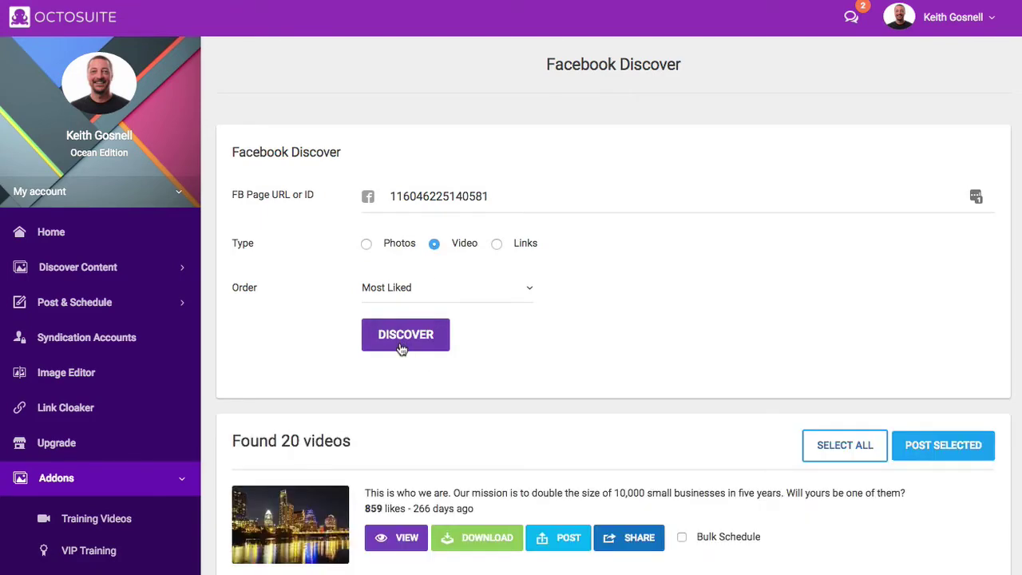
scroll(428, 390, down, 4)
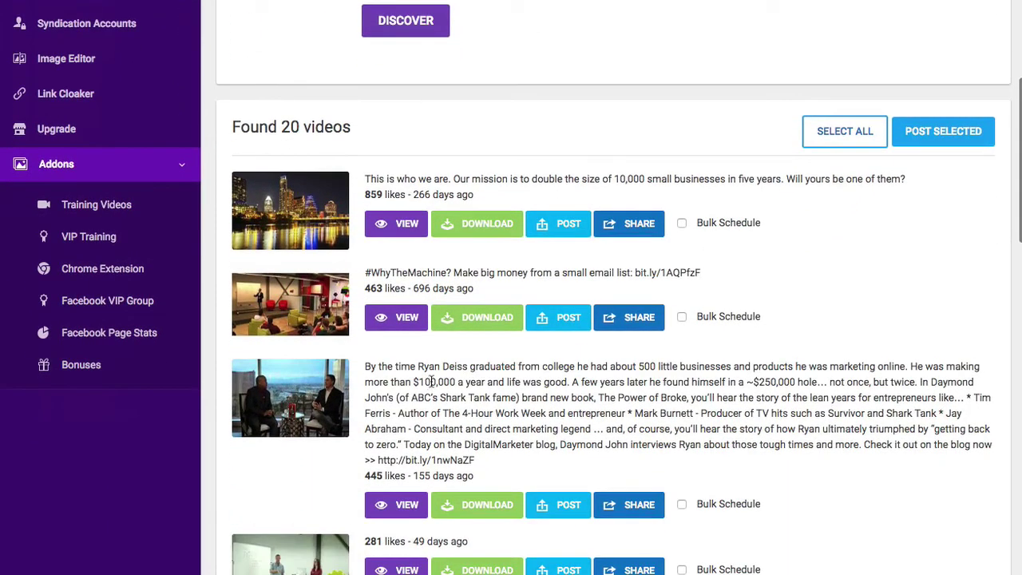
scroll(437, 375, down, 2)
scroll(444, 389, up, 3)
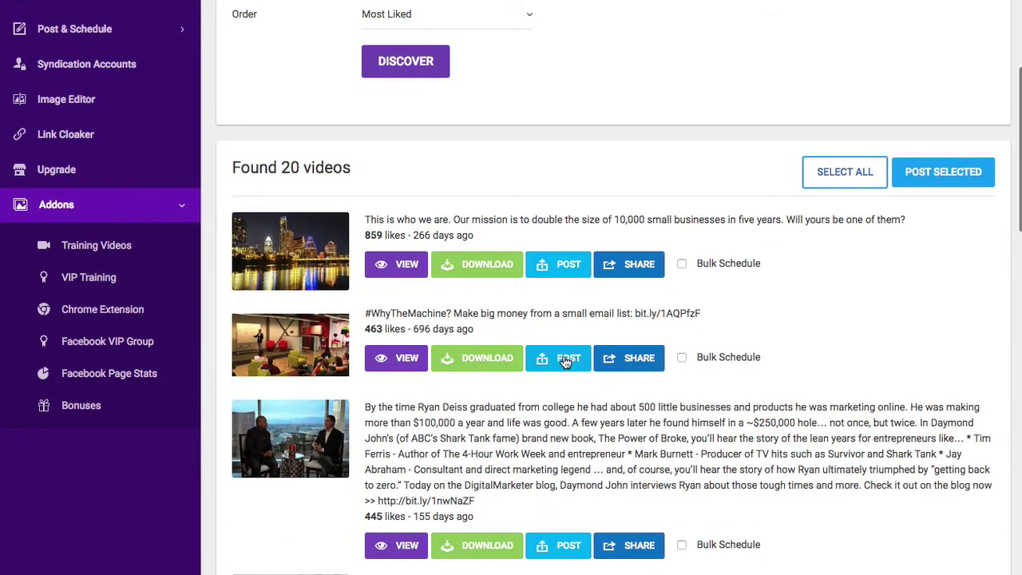
Start posting the Austin skyline video and look over its 'Our mission' caption.
click(556, 271)
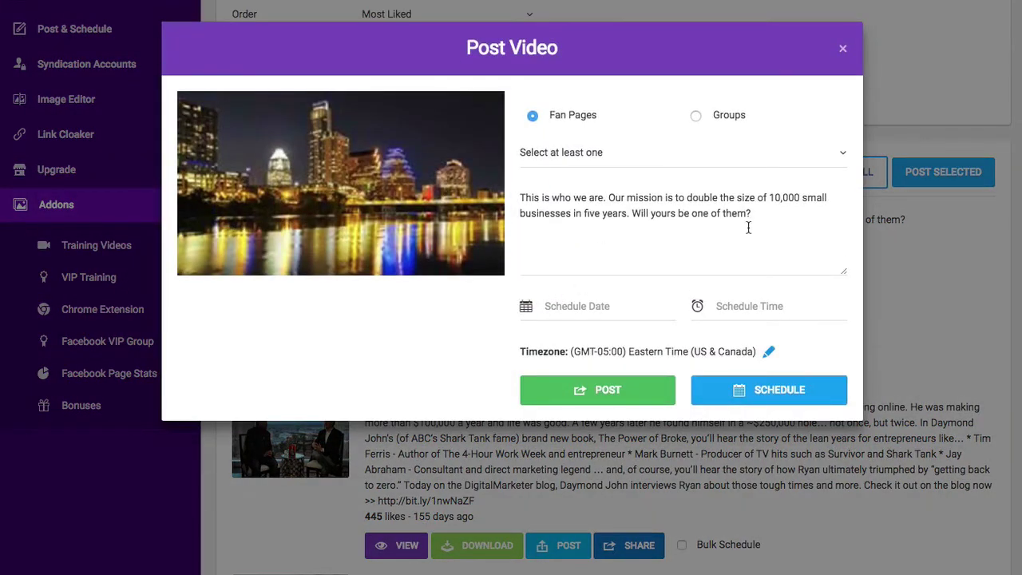
drag(752, 213, 608, 197)
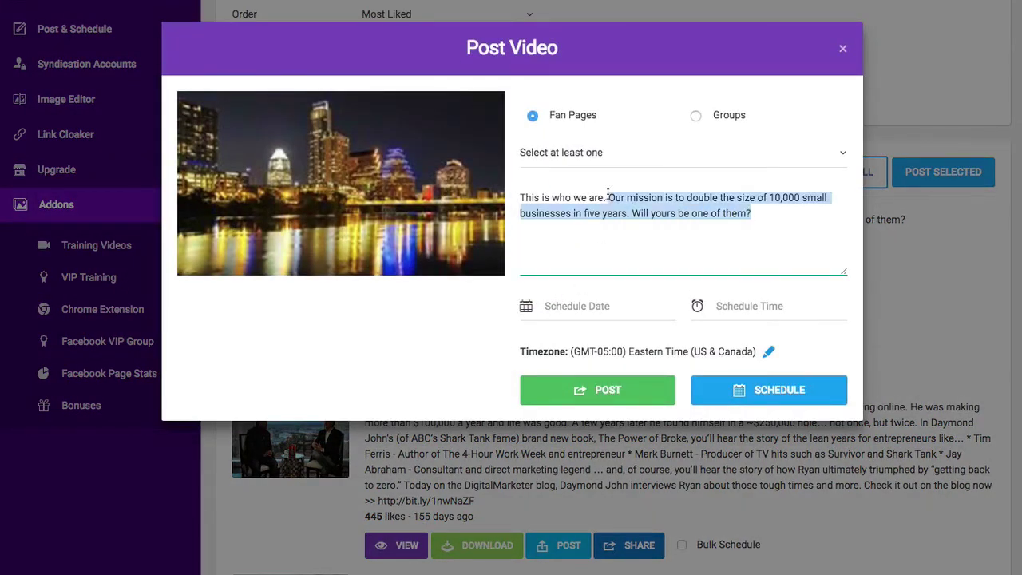
click(588, 157)
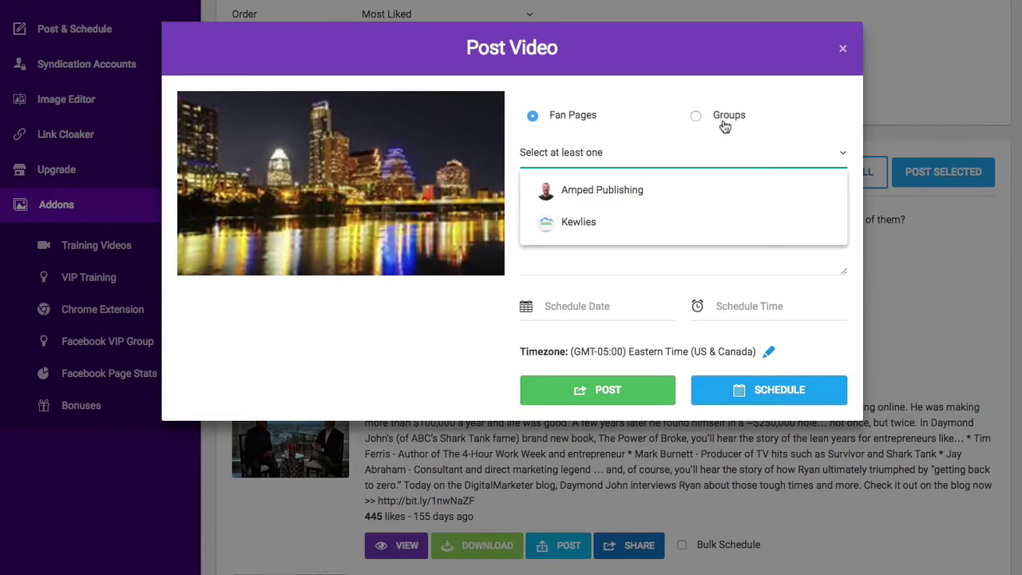
click(808, 105)
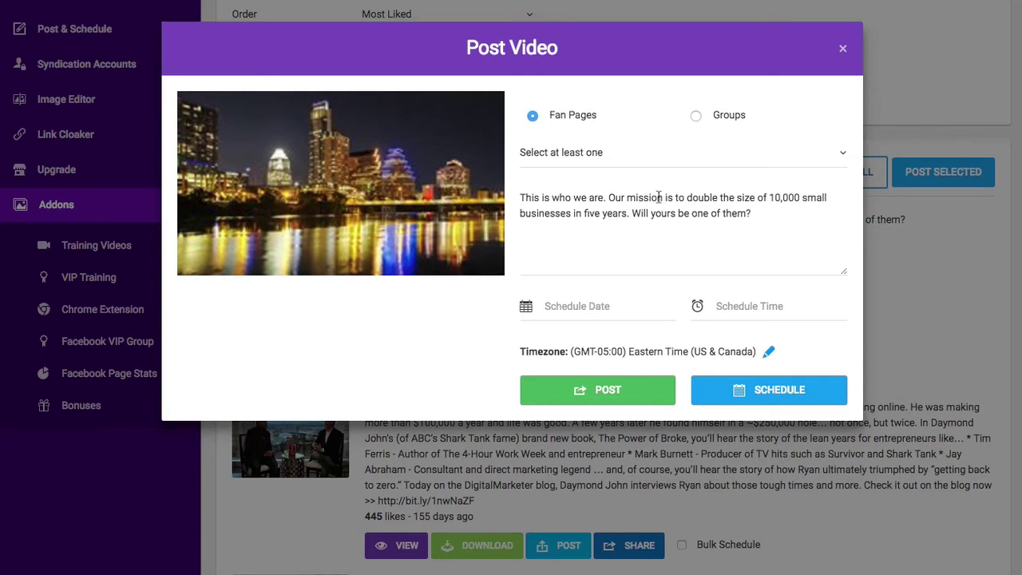
Check Amped Publishing as the target fan page and review the caption text.
click(607, 153)
click(606, 193)
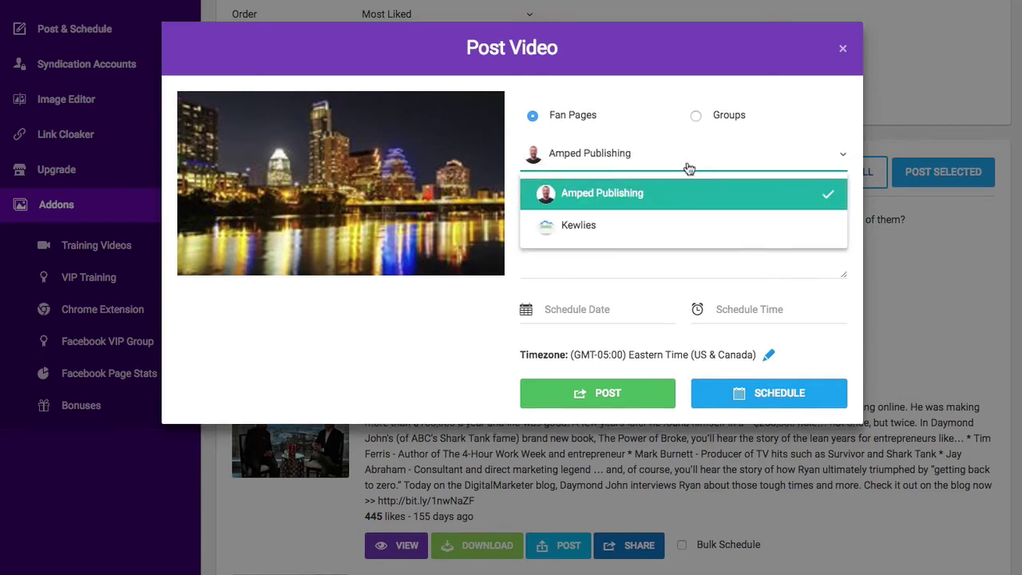
click(687, 151)
drag(542, 201, 520, 206)
click(754, 215)
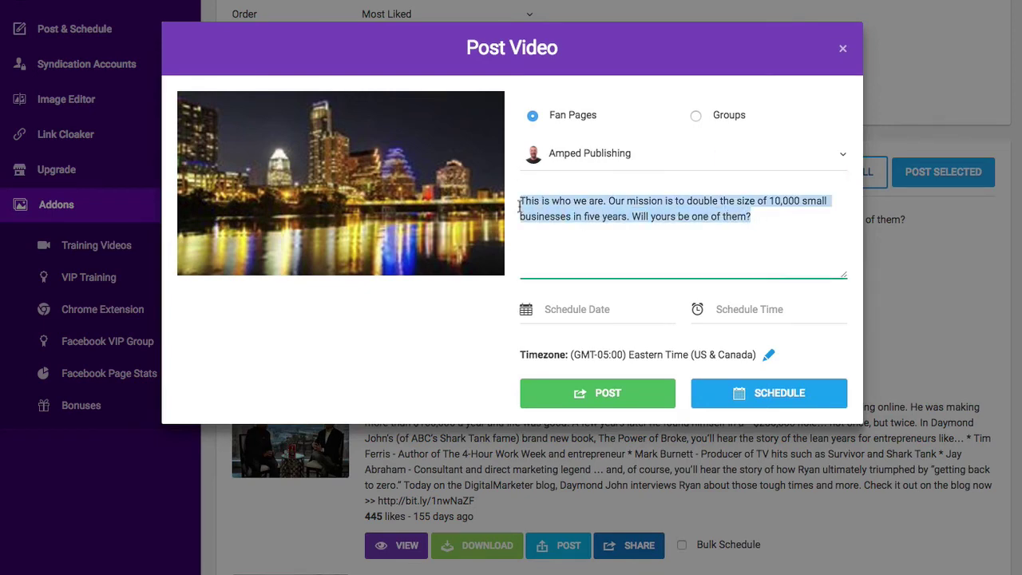
click(759, 216)
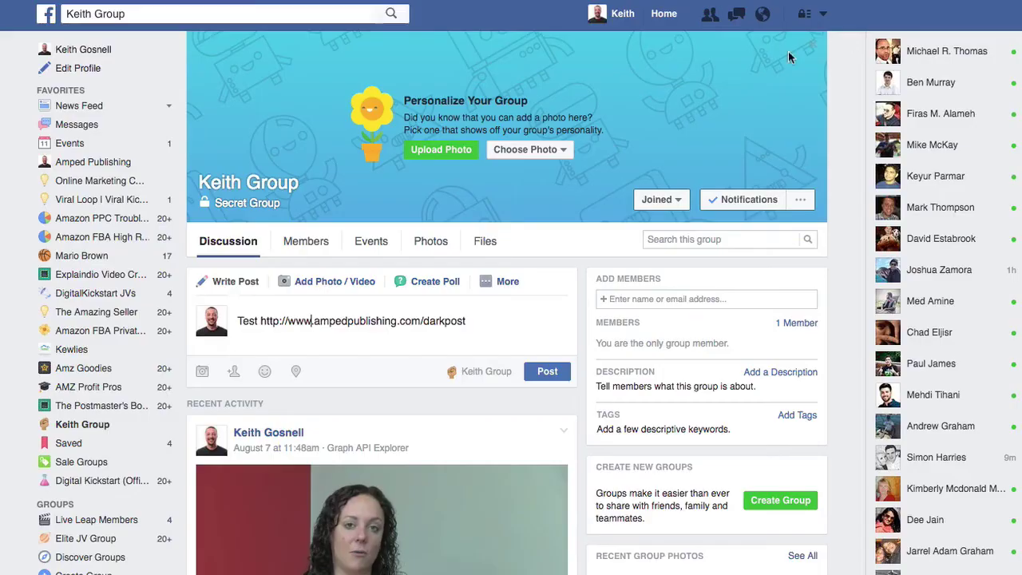
Switch Facebook to the Amped Publishing page, leaving the unfinished group post, and scroll it.
click(822, 13)
click(770, 67)
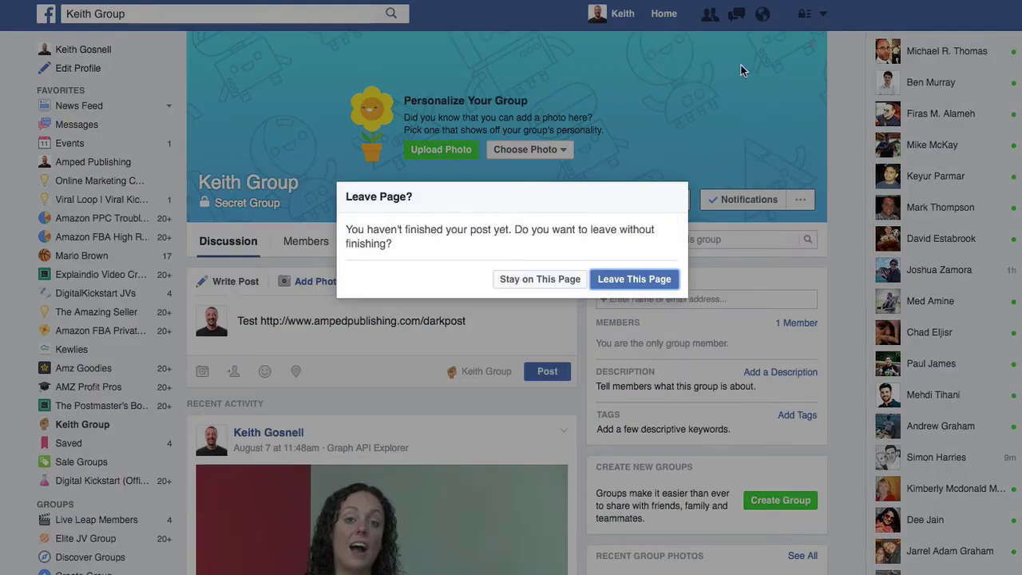
click(674, 279)
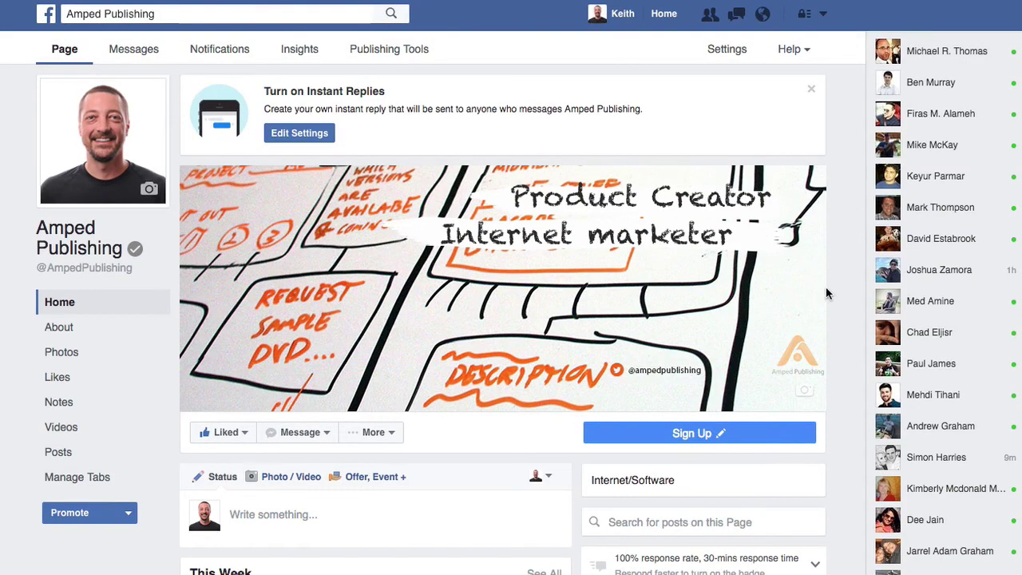
scroll(826, 286, down, 7)
scroll(826, 287, up, 1)
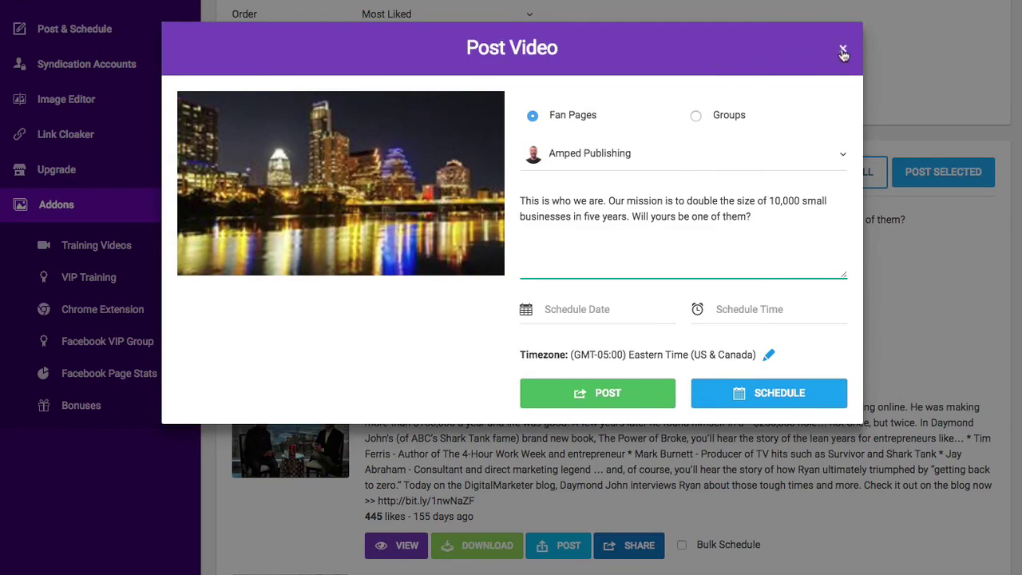
Close the Post Video dialog and scroll back up to the Facebook Discover form.
click(843, 48)
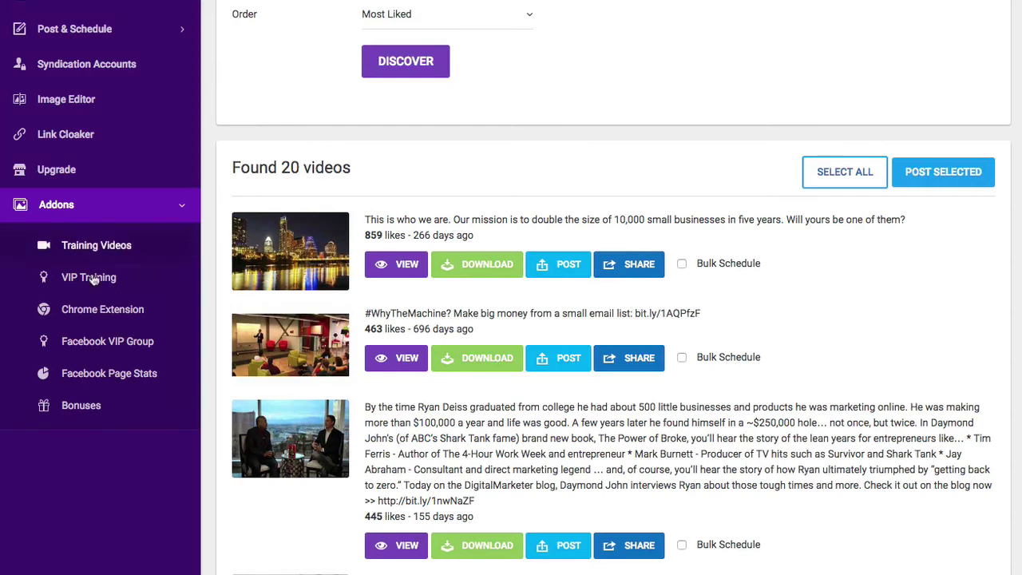
scroll(109, 274, up, 3)
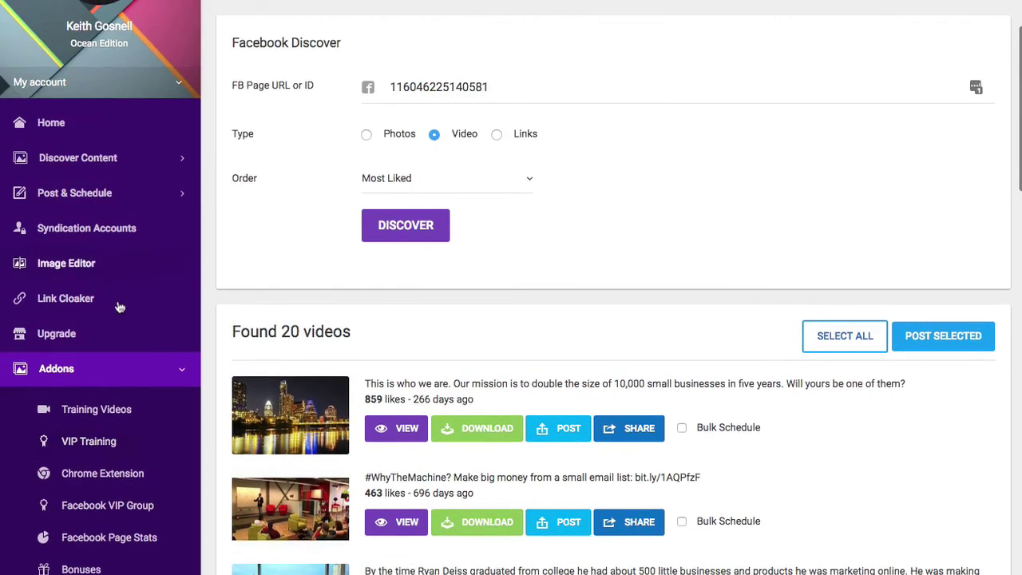